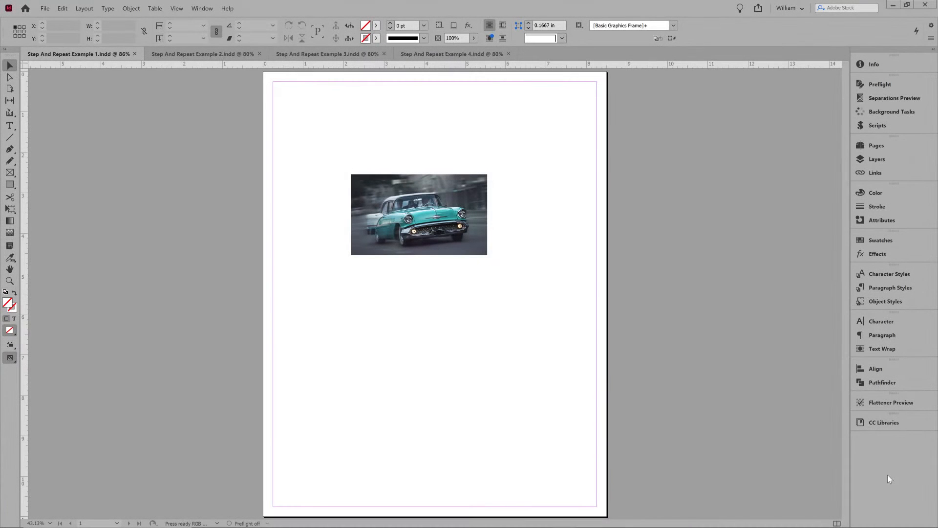
Step: Select the car image and move it up and to the left, to about X 1.75 in, Y 2.06 in
{"action": "left_click", "coordinate": [466, 191]}
{"action": "left_click_drag", "start_coordinate": [472, 196], "coordinate": [447, 168]}
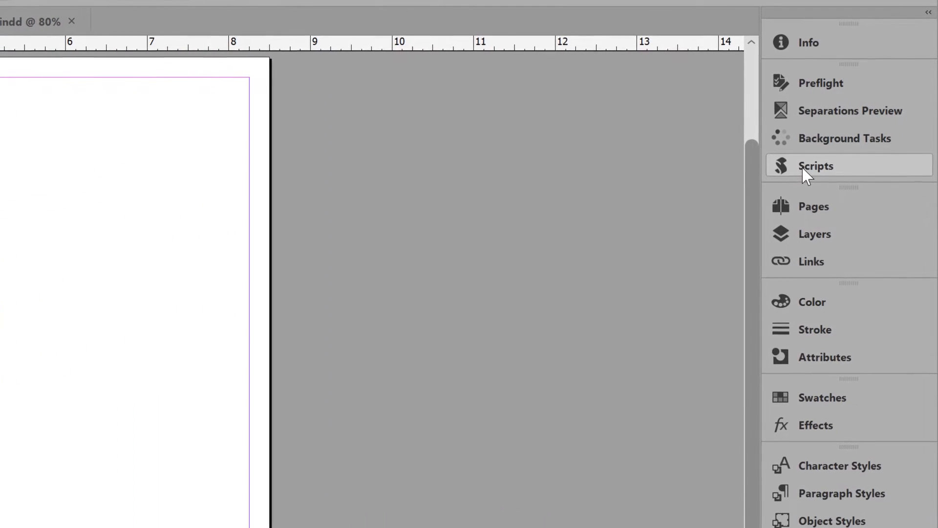
Step: Try Step And Repeat.jsx on the car image with 0.25 in margin, zero gutter and bleed, and 0.5 pt trim marks, and undo the result
{"action": "left_click", "coordinate": [840, 145]}
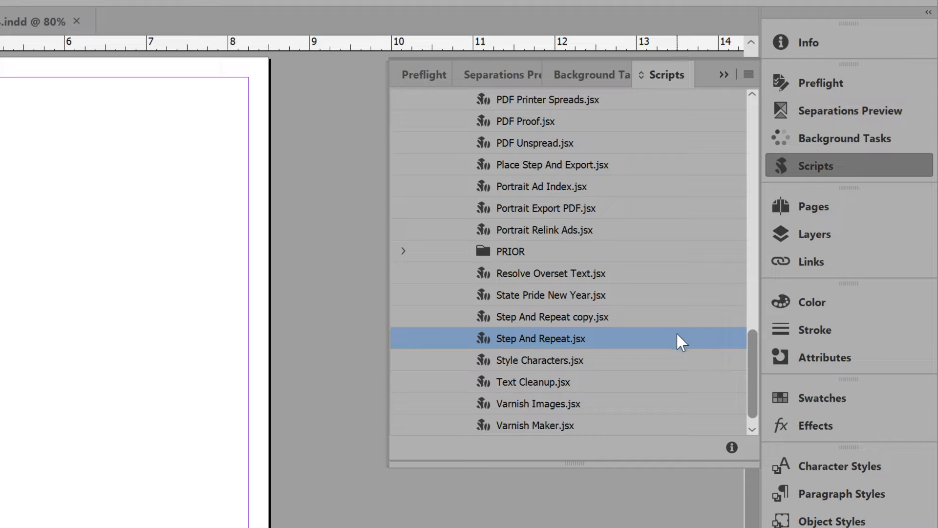
{"action": "double_click", "coordinate": [555, 337]}
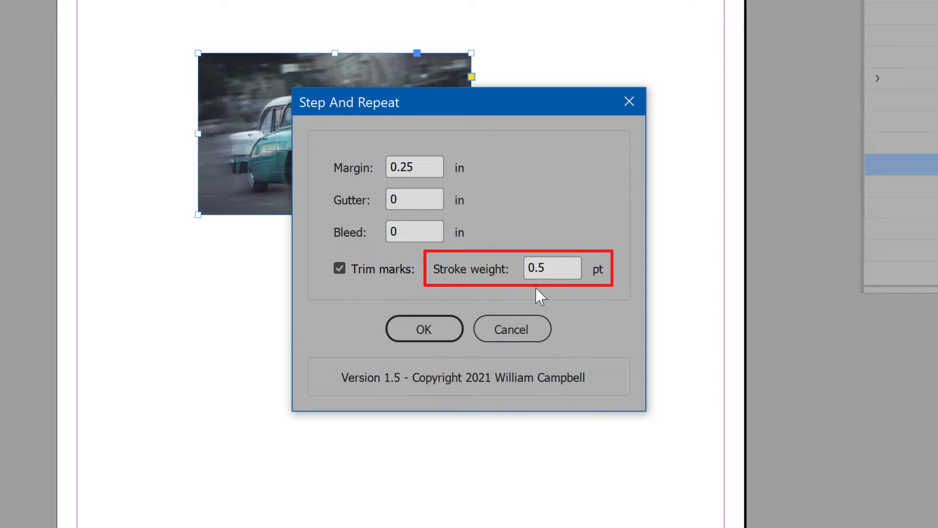
{"action": "left_click", "coordinate": [440, 327]}
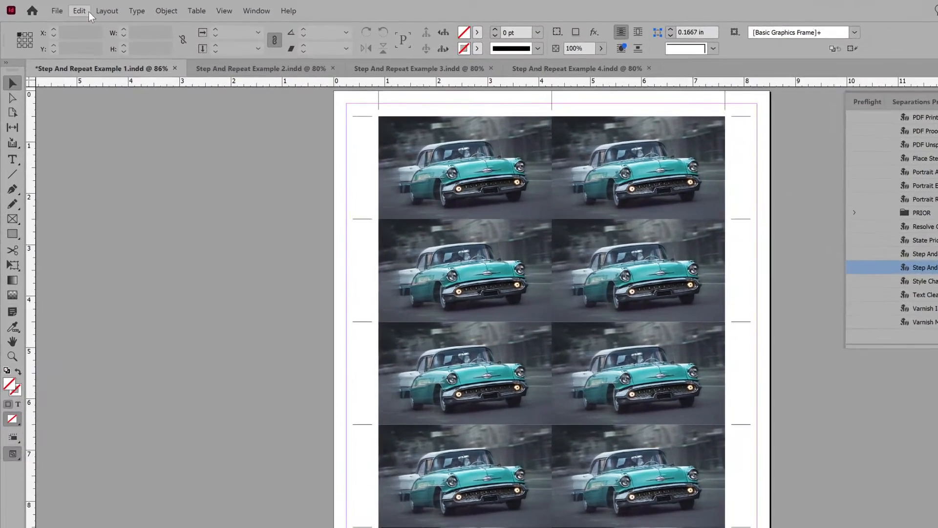
{"action": "left_click", "coordinate": [63, 8]}
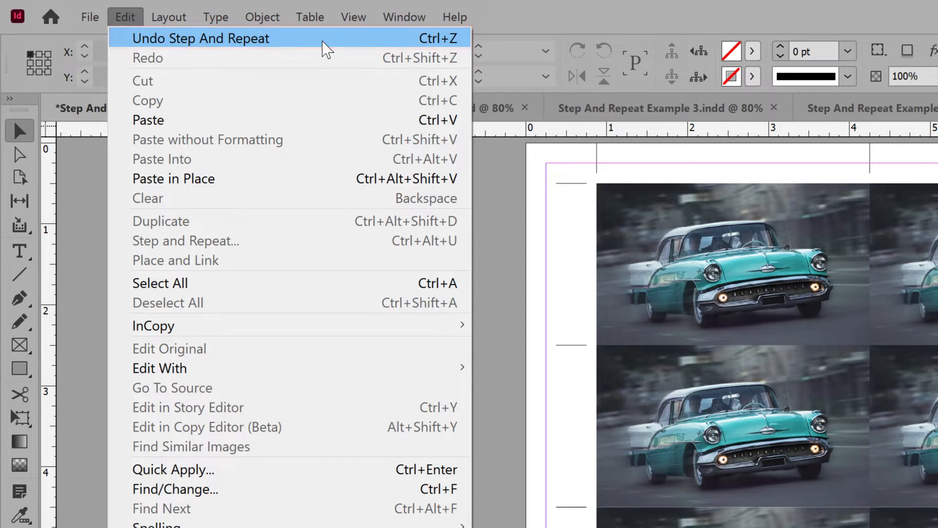
{"action": "left_click", "coordinate": [323, 43]}
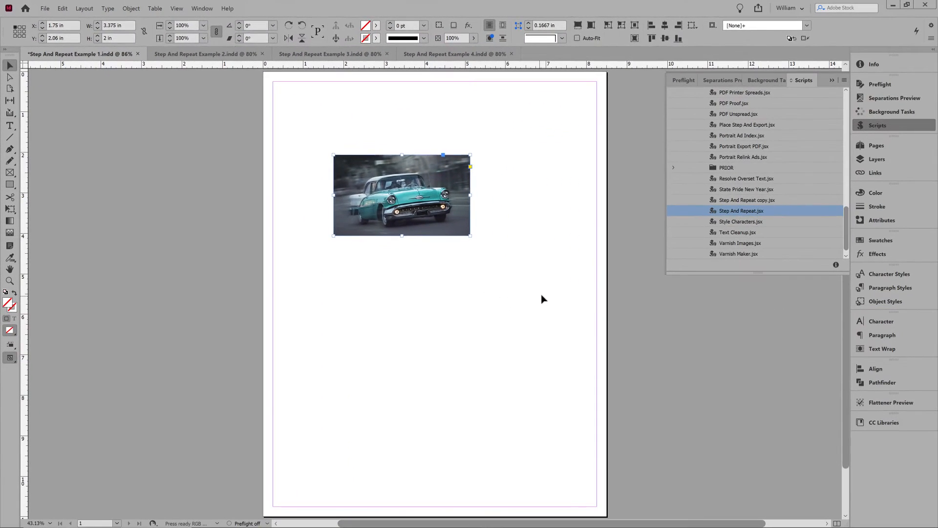
Step: Deselect the car image, run the Step And Repeat script with the gutter set to 0.5 in, and undo the resulting layout
{"action": "left_click", "coordinate": [743, 408]}
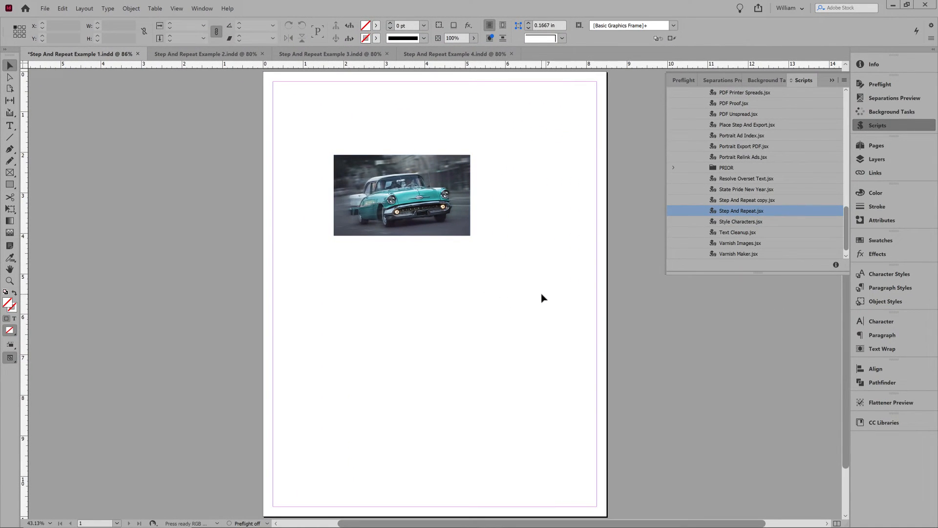
{"action": "double_click", "coordinate": [731, 210]}
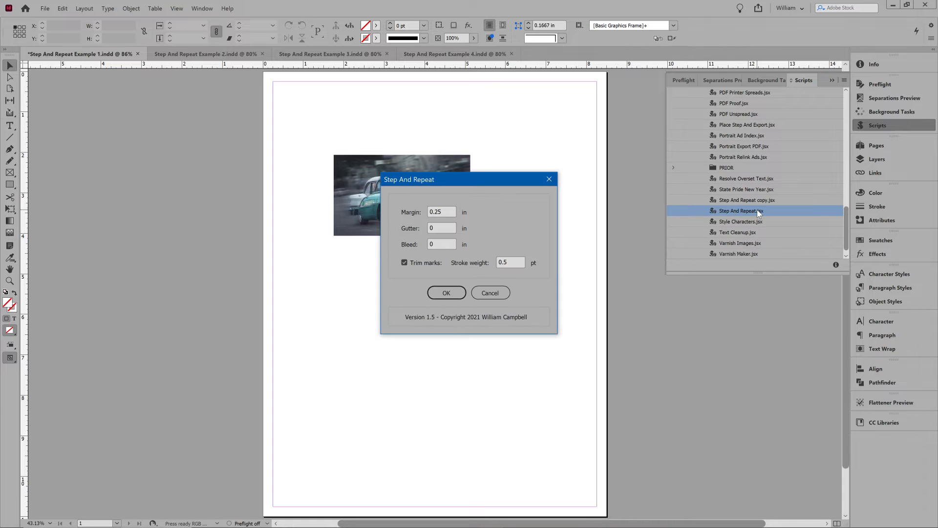
{"action": "double_click", "coordinate": [443, 226]}
{"action": "type", "text": "0.5"}
{"action": "left_click", "coordinate": [434, 291]}
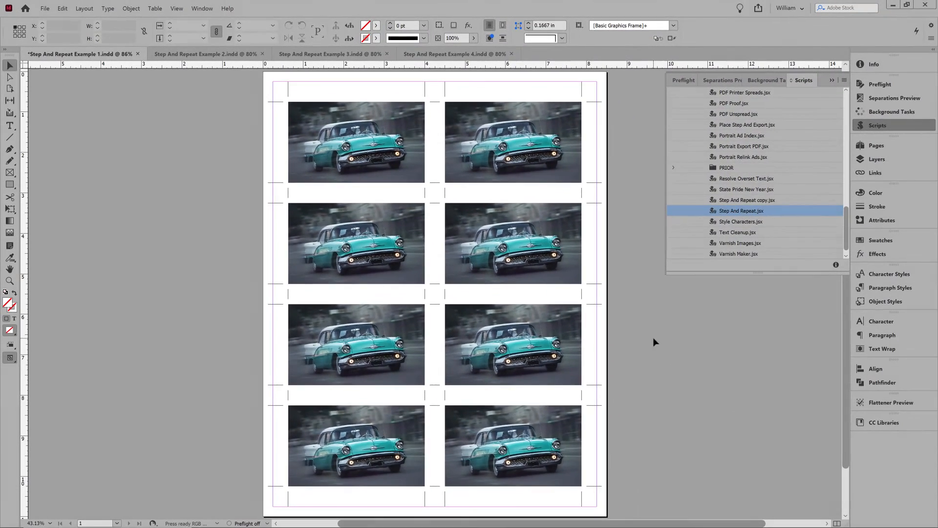
{"action": "key", "text": "ctrl+z"}
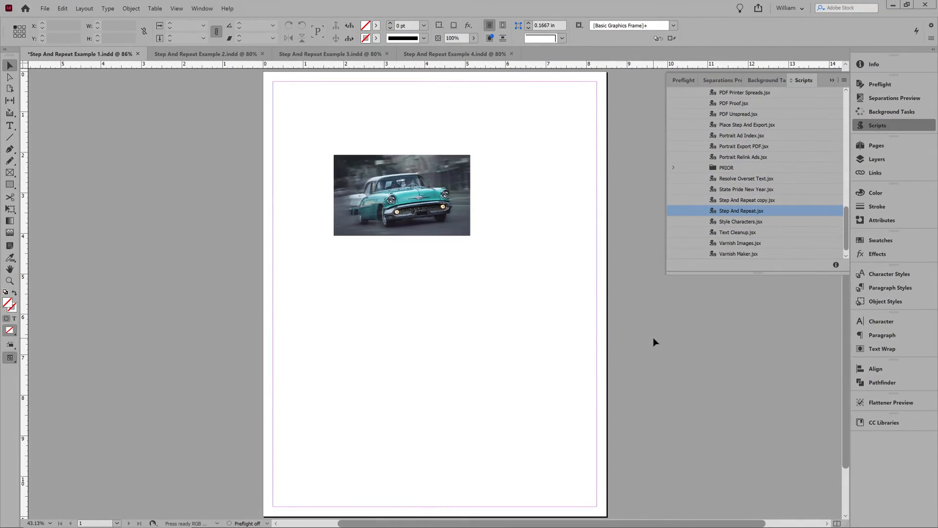
Step: Run the Step And Repeat script on the car image with a 0.125 in bleed, keeping the 0.5 in gutter
{"action": "double_click", "coordinate": [735, 210]}
{"action": "left_click", "coordinate": [447, 240]}
{"action": "type", "text": ".125"}
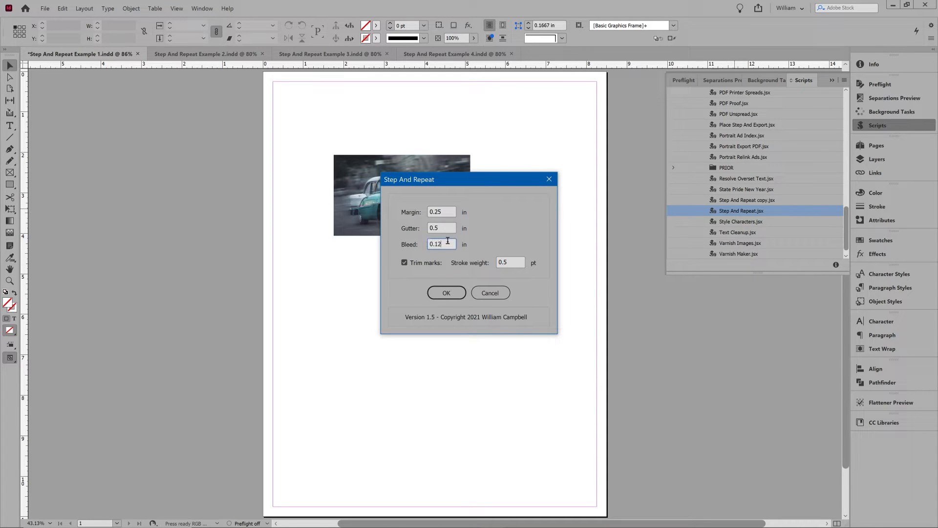
{"action": "left_click", "coordinate": [451, 294]}
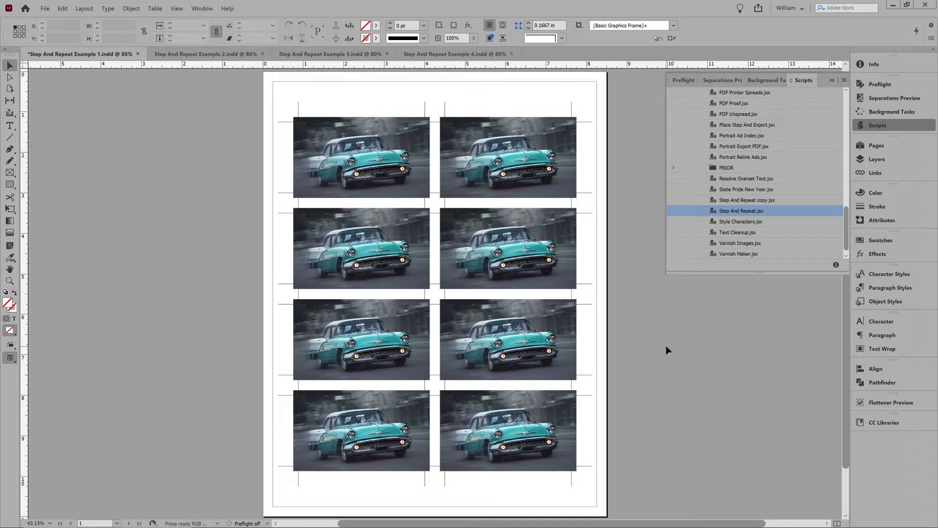
Step: Check which swatch and layer a trim mark beside the upper-right car image uses
{"action": "left_click", "coordinate": [590, 121]}
{"action": "left_click", "coordinate": [878, 241]}
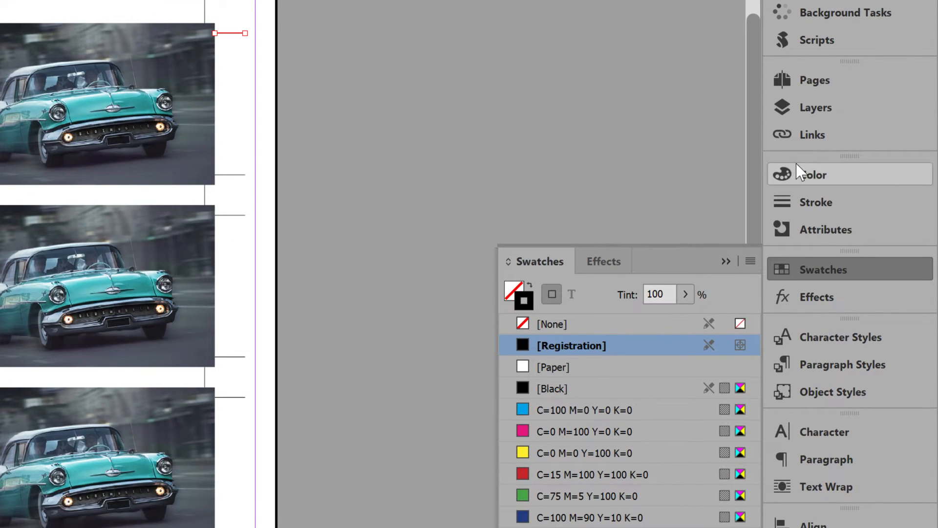
{"action": "left_click", "coordinate": [825, 106]}
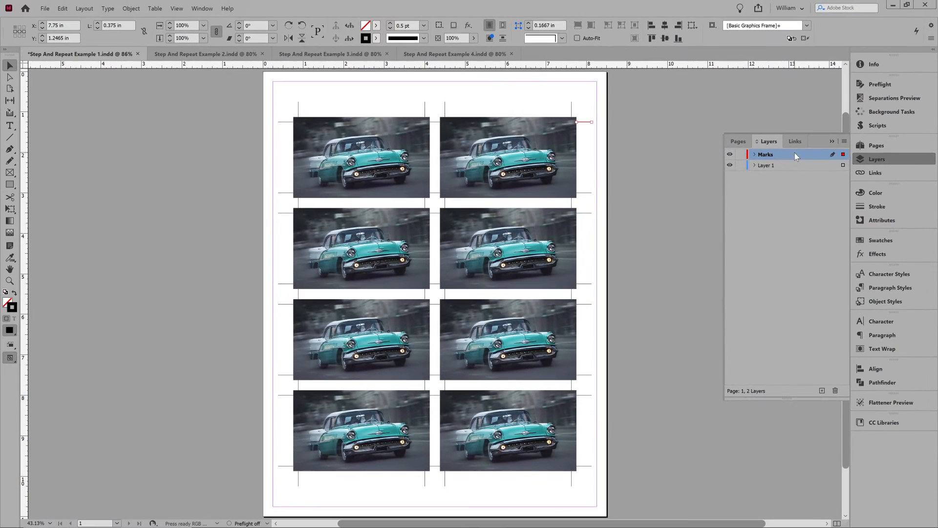
{"action": "left_click", "coordinate": [869, 158]}
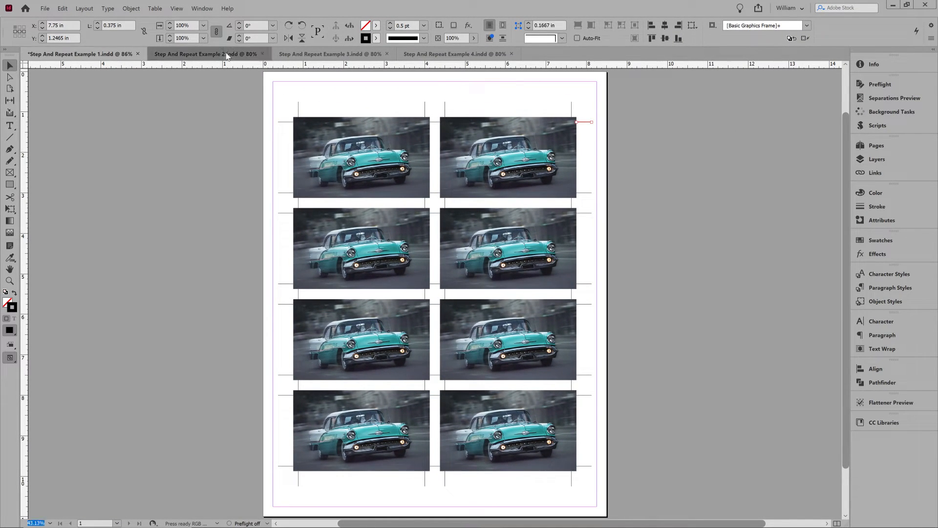
Step: Switch to Step And Repeat Example 2.indd and view the business card back on page 2 and the front on page 1
{"action": "left_click", "coordinate": [228, 54]}
{"action": "key", "text": "shift+Page_Down"}
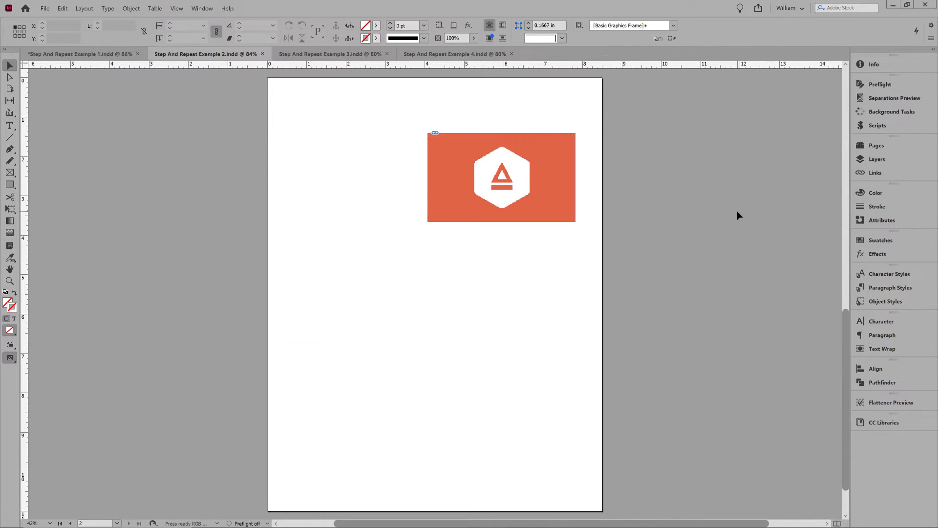
{"action": "key", "text": "shift+Page_Up"}
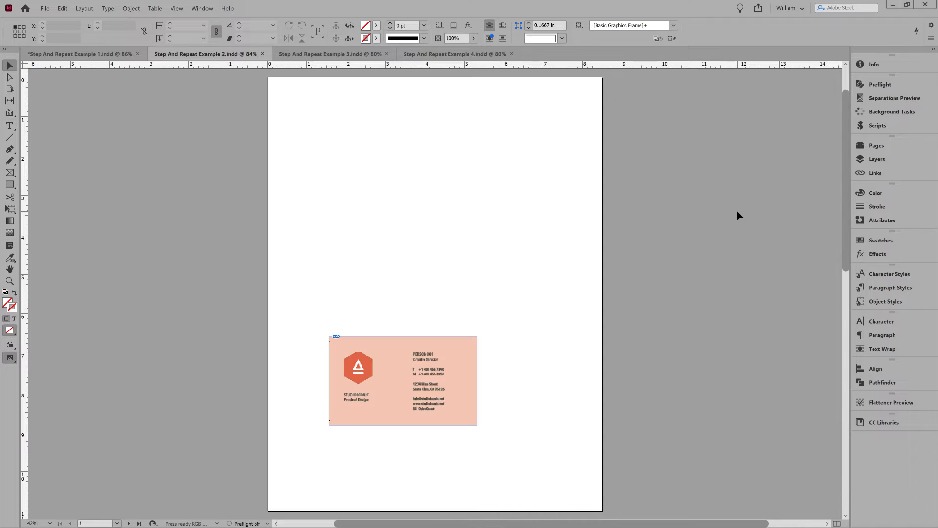
Step: Try the Step And Repeat script on the business cards with 0.25 in margin, 0.5 in gutter and 0.125 in bleed, and undo the result
{"action": "left_click", "coordinate": [870, 171]}
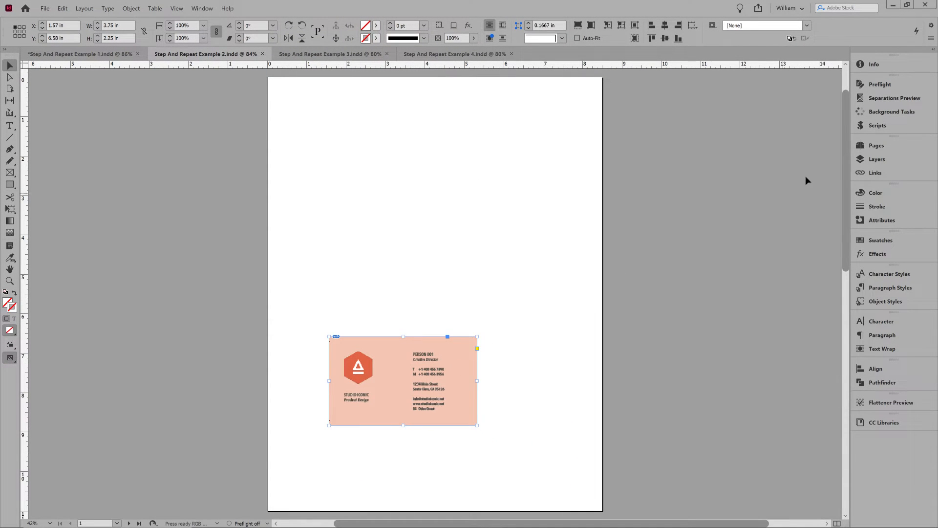
{"action": "left_click", "coordinate": [878, 126]}
{"action": "double_click", "coordinate": [751, 210]}
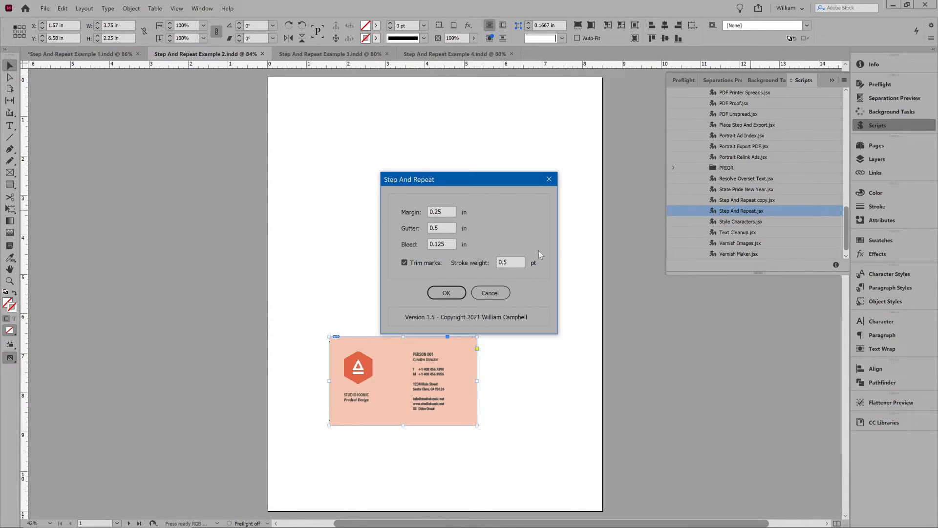
{"action": "left_click", "coordinate": [447, 294]}
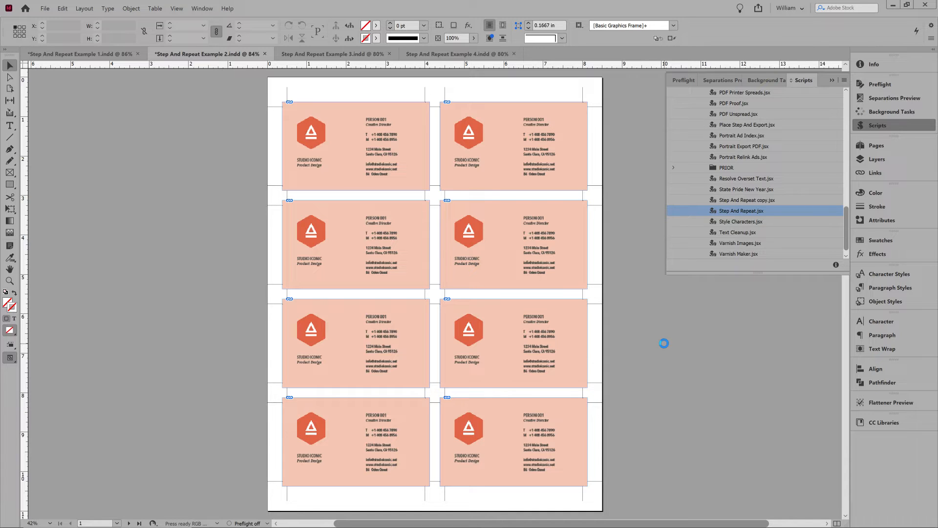
{"action": "key", "text": "ctrl+z"}
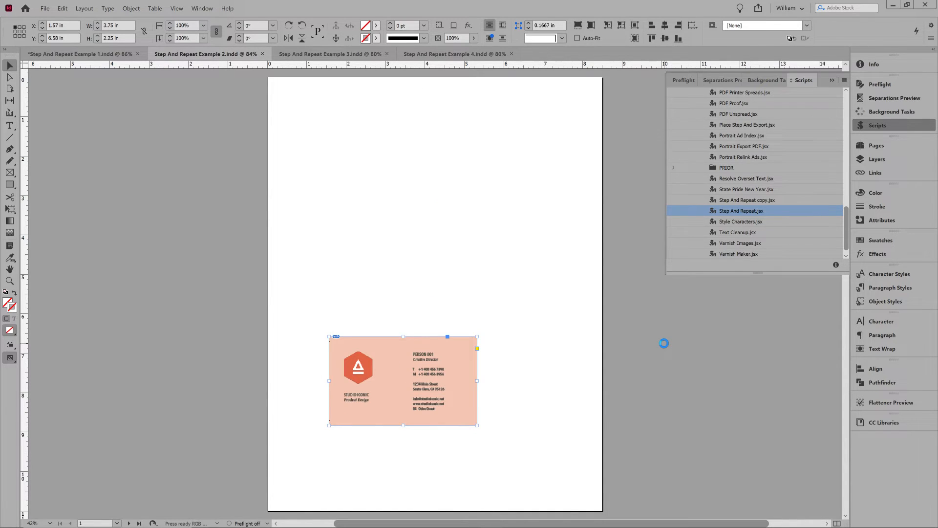
Step: Run the Step And Repeat script on the business cards with no gutter between them, keeping the 0.125 in bleed
{"action": "double_click", "coordinate": [737, 211]}
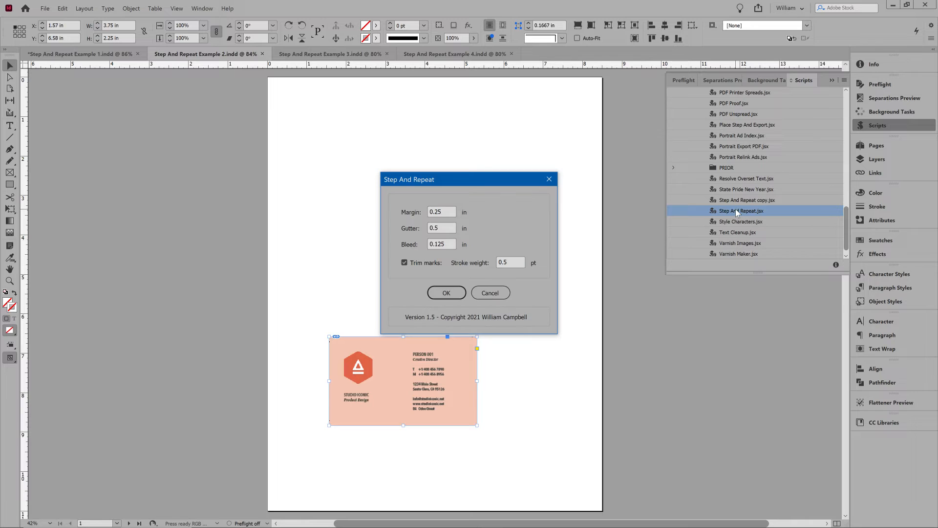
{"action": "left_click", "coordinate": [448, 228]}
{"action": "left_click", "coordinate": [446, 293]}
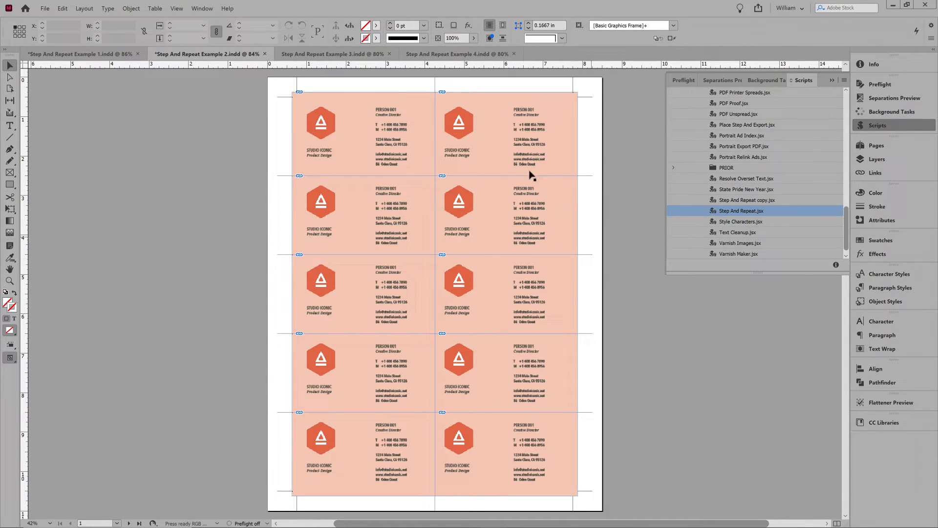
Step: Switch to Step And Repeat Example 3.indd and inspect the card's contact text, company text and logo frames one by one
{"action": "left_click", "coordinate": [342, 55]}
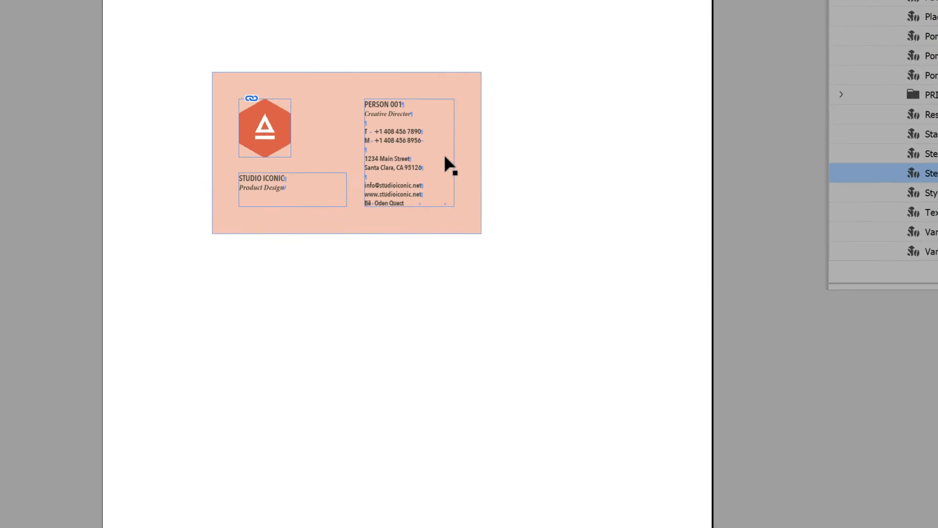
{"action": "left_click", "coordinate": [444, 154]}
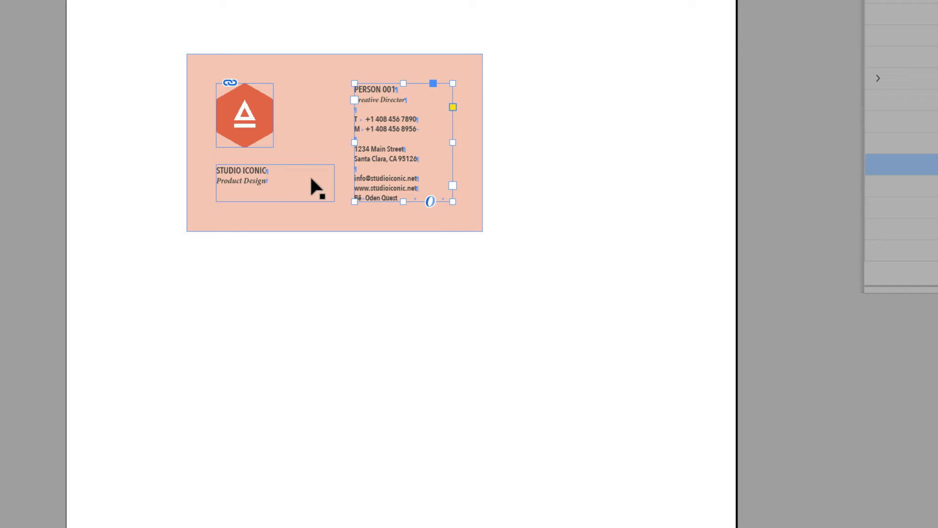
{"action": "left_click", "coordinate": [311, 178]}
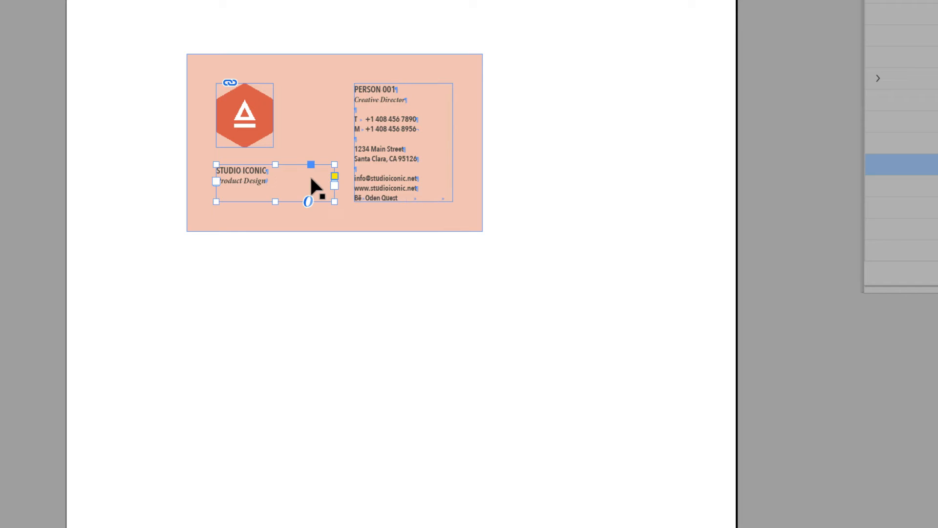
{"action": "left_click", "coordinate": [263, 131]}
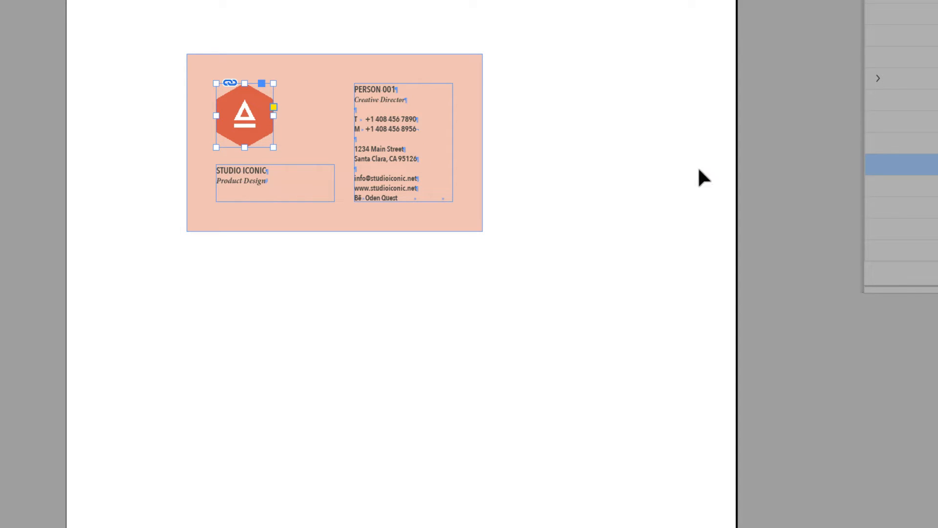
Step: Try to run the Step And Repeat script on the business card made of separate elements
{"action": "double_click", "coordinate": [928, 164]}
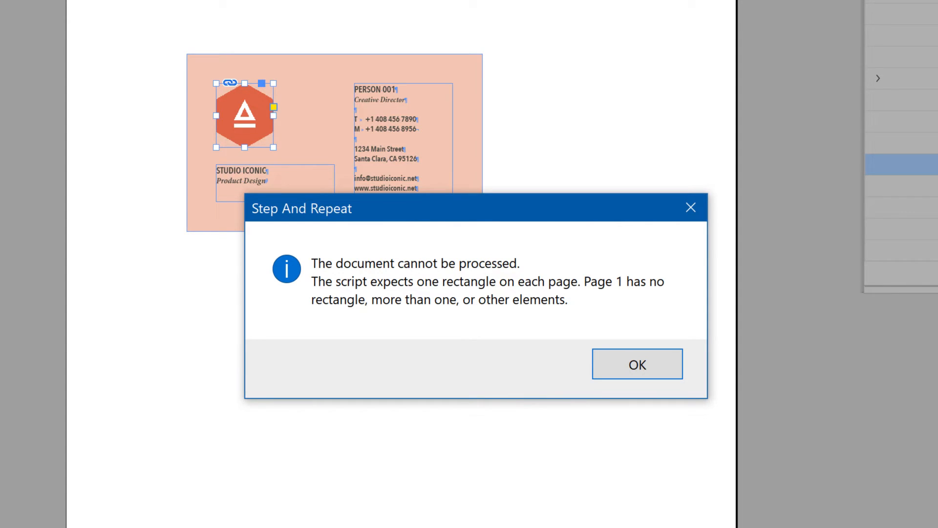
{"action": "left_click", "coordinate": [655, 368]}
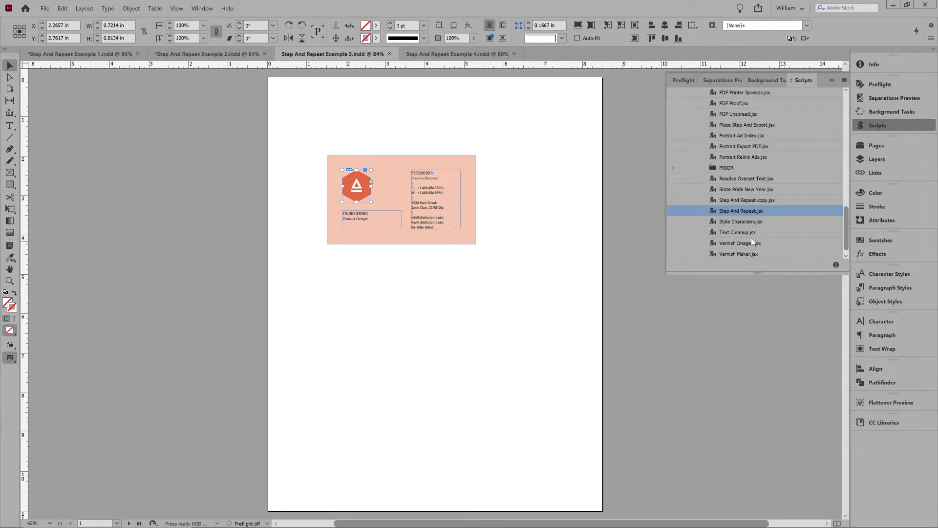
Step: Display the document's layers and group all of the business card's elements on page 1
{"action": "left_click", "coordinate": [889, 158]}
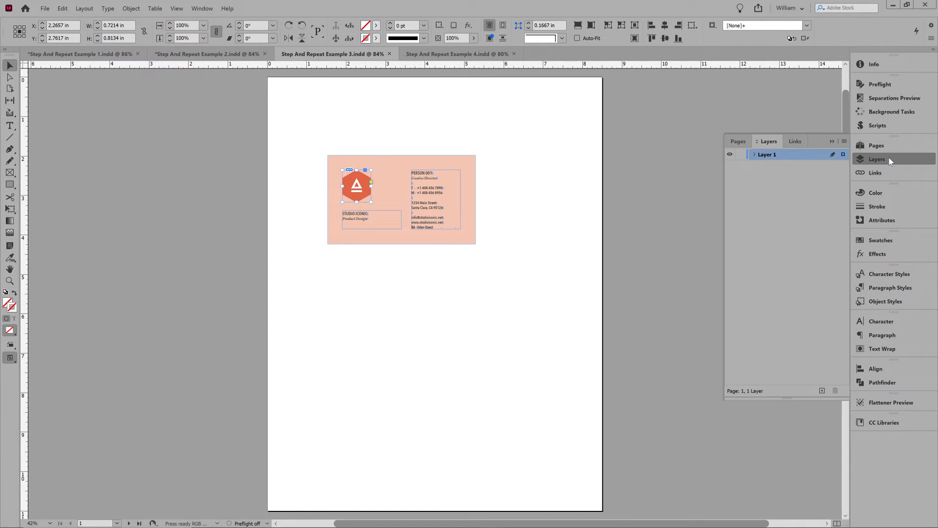
{"action": "key", "text": "ctrl+a"}
{"action": "left_click", "coordinate": [131, 8]}
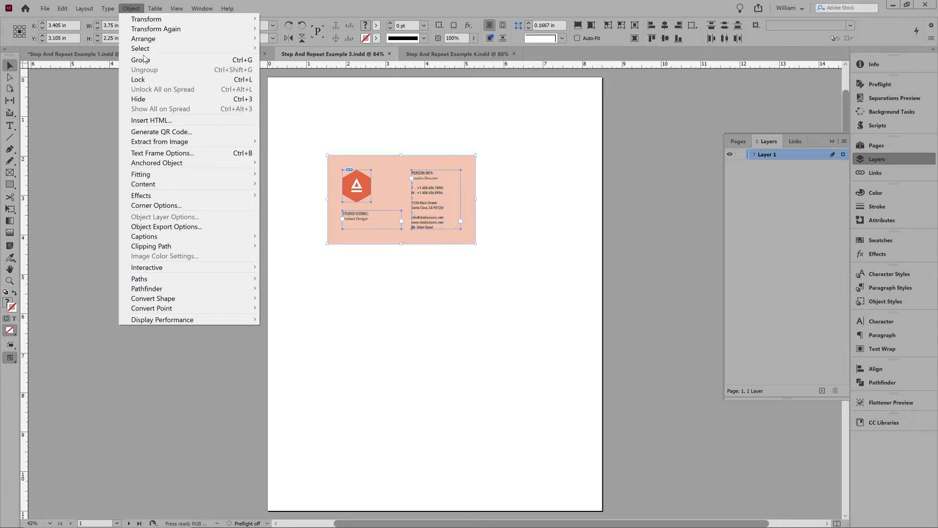
{"action": "left_click", "coordinate": [145, 60]}
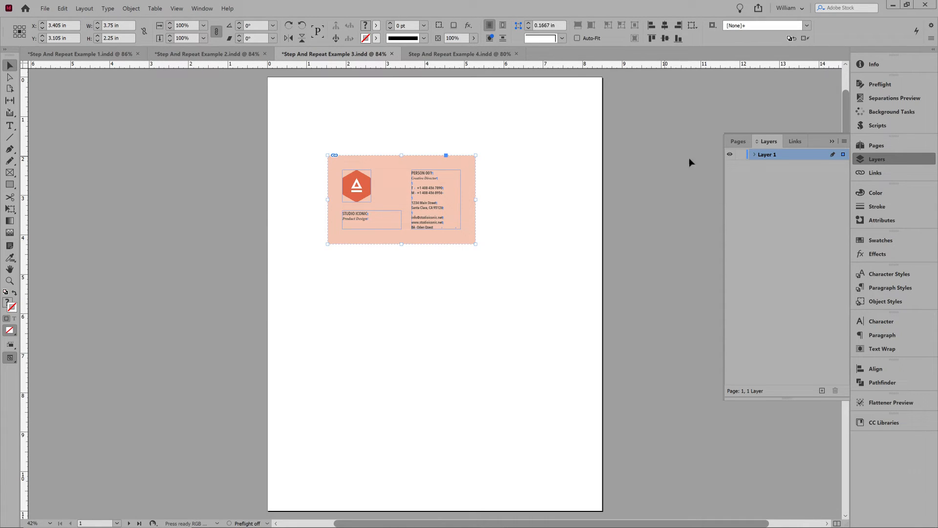
Step: Copy the card's background rectangle from inside the group and paste the copy in place on page 1
{"action": "left_click", "coordinate": [759, 165]}
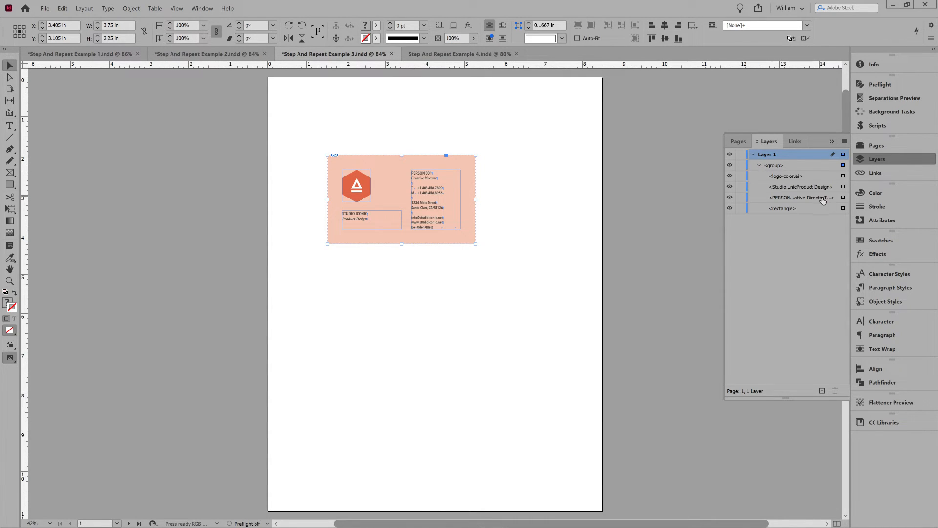
{"action": "left_click", "coordinate": [843, 209]}
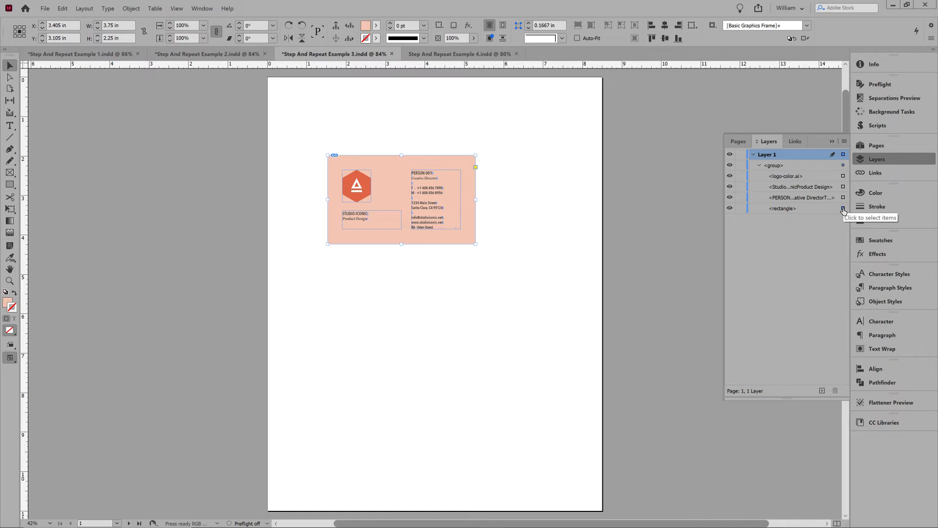
{"action": "left_click", "coordinate": [62, 8]}
{"action": "left_click", "coordinate": [62, 8]}
{"action": "left_click", "coordinate": [62, 8]}
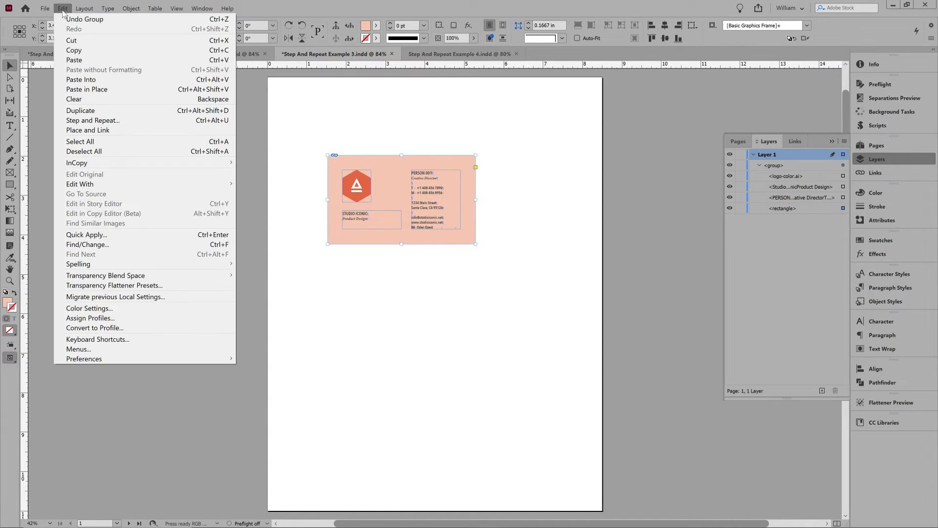
{"action": "left_click", "coordinate": [120, 90]}
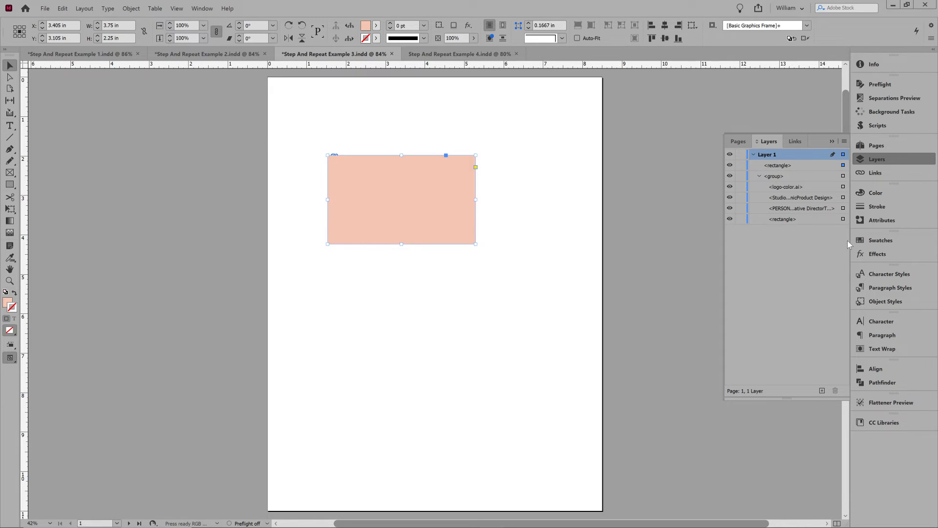
Step: Set the fill of the pasted rectangle to [None]
{"action": "left_click", "coordinate": [880, 240]}
{"action": "left_click", "coordinate": [725, 249]}
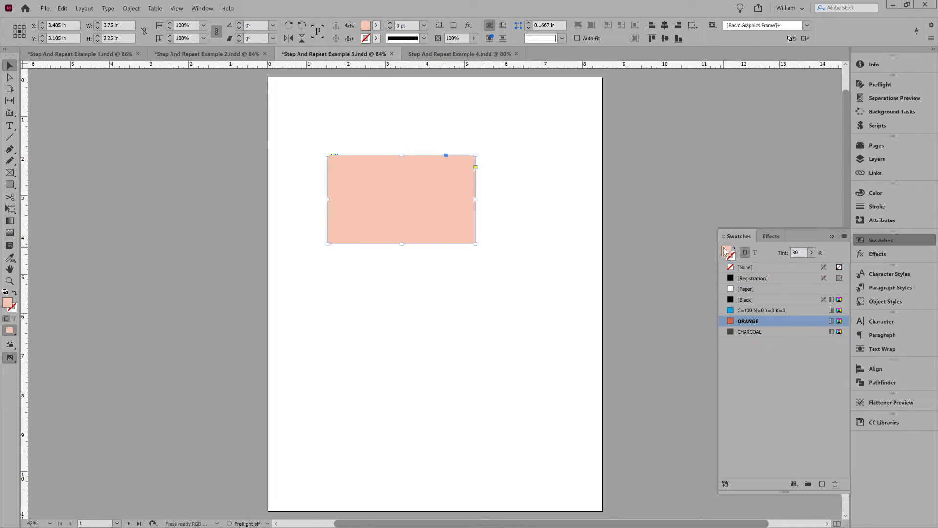
{"action": "left_click", "coordinate": [742, 269]}
Step: Cut the group of card elements and paste it into the empty rectangle
{"action": "left_click", "coordinate": [875, 160]}
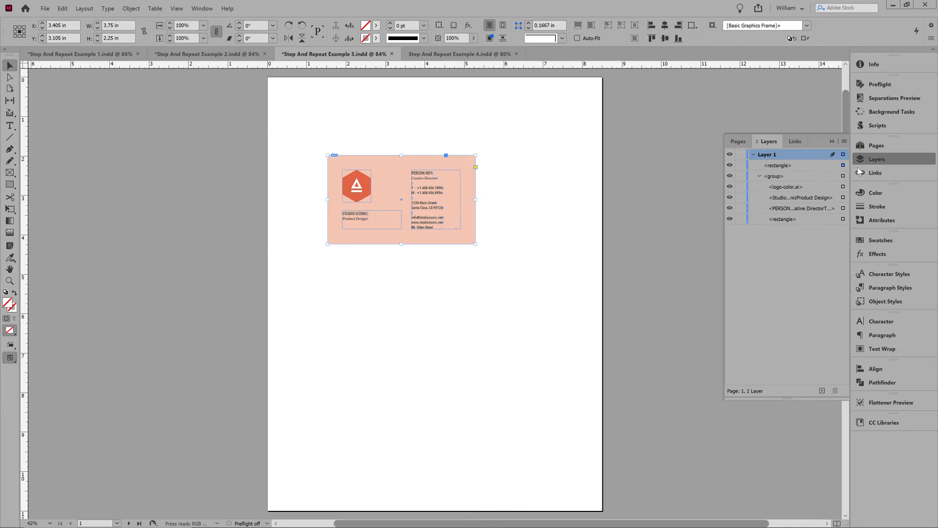
{"action": "left_click", "coordinate": [843, 176]}
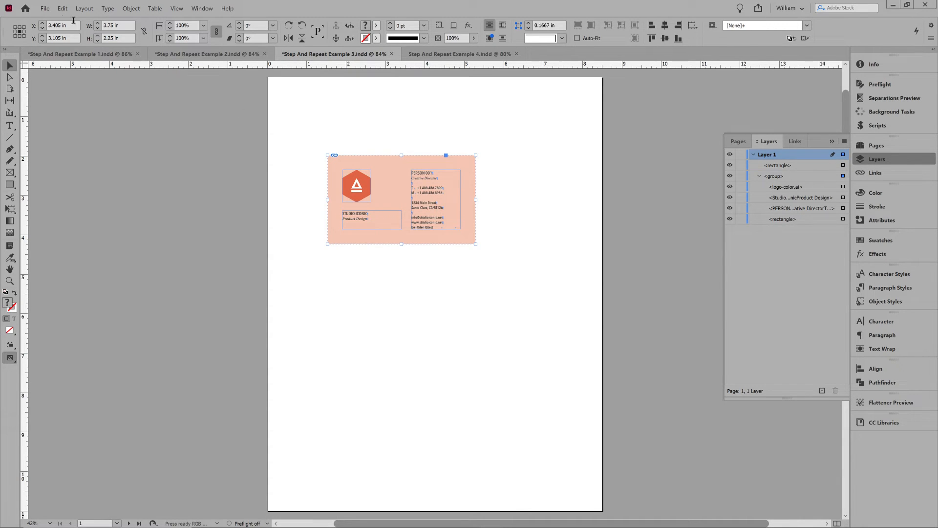
{"action": "left_click", "coordinate": [62, 8]}
{"action": "left_click", "coordinate": [95, 40]}
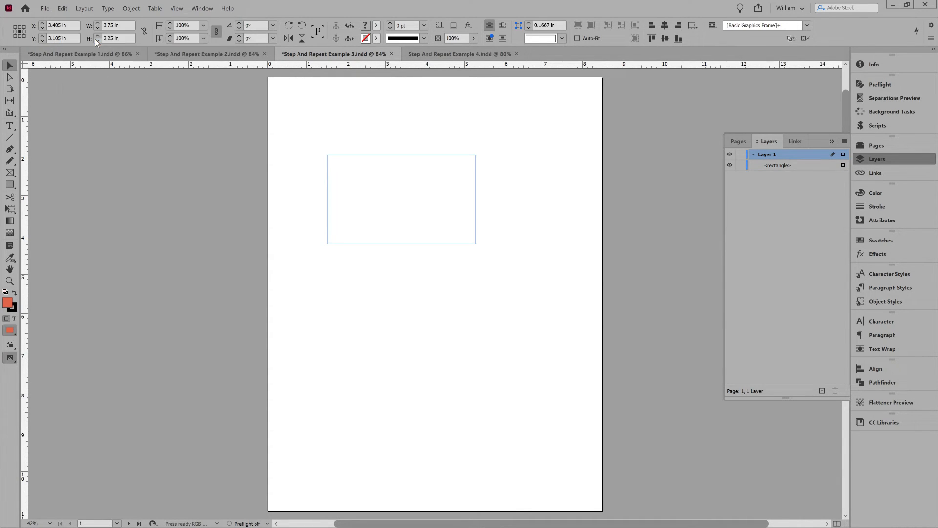
{"action": "left_click", "coordinate": [63, 9]}
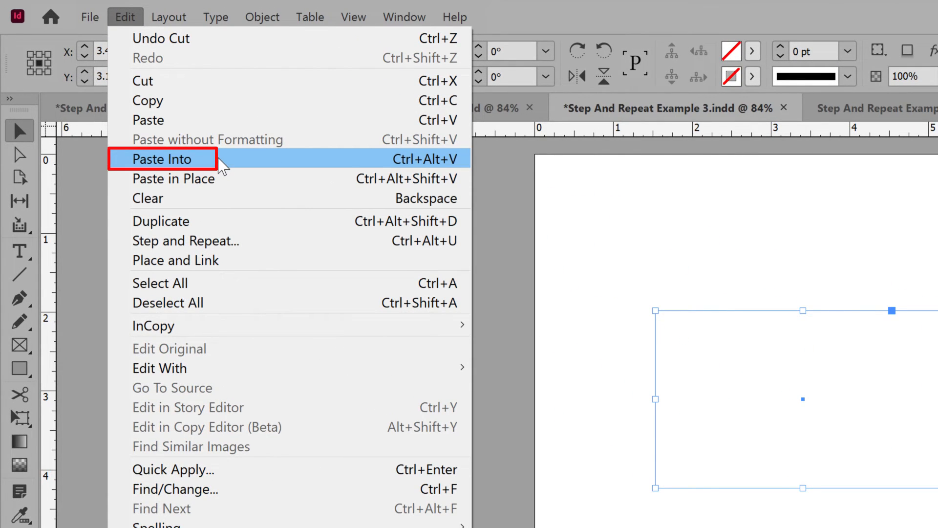
{"action": "left_click", "coordinate": [222, 165]}
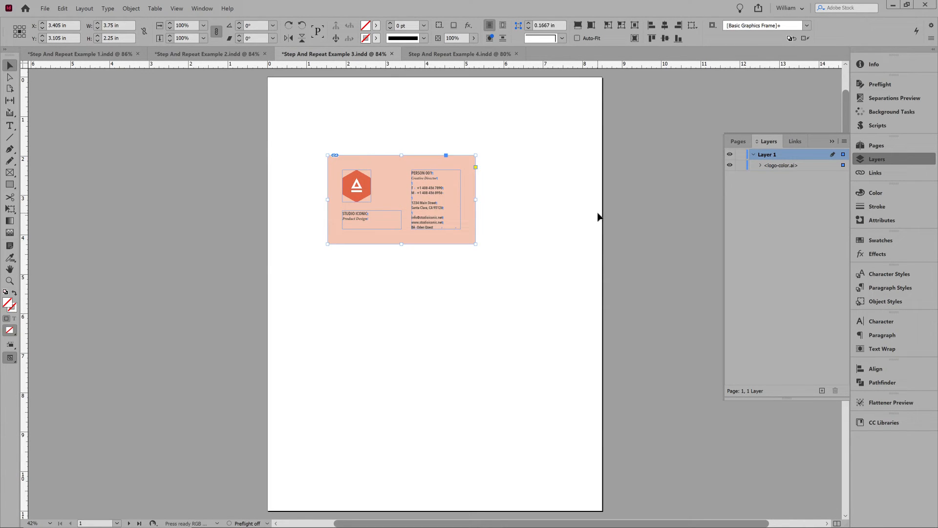
Step: Go to page 2 and group the white logo with its orange background rectangle
{"action": "key", "text": "shift+Page_Down"}
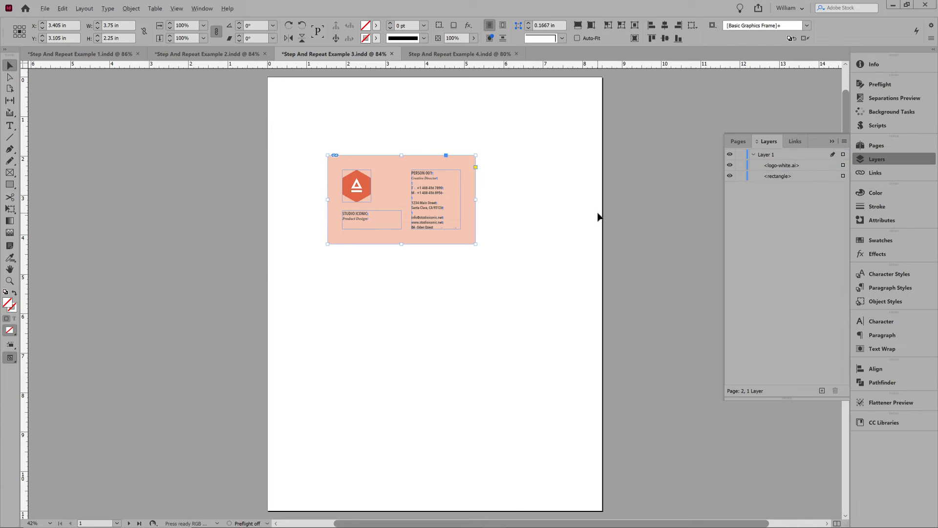
{"action": "left_click_drag", "start_coordinate": [341, 234], "coordinate": [540, 350]}
{"action": "left_click", "coordinate": [760, 165]}
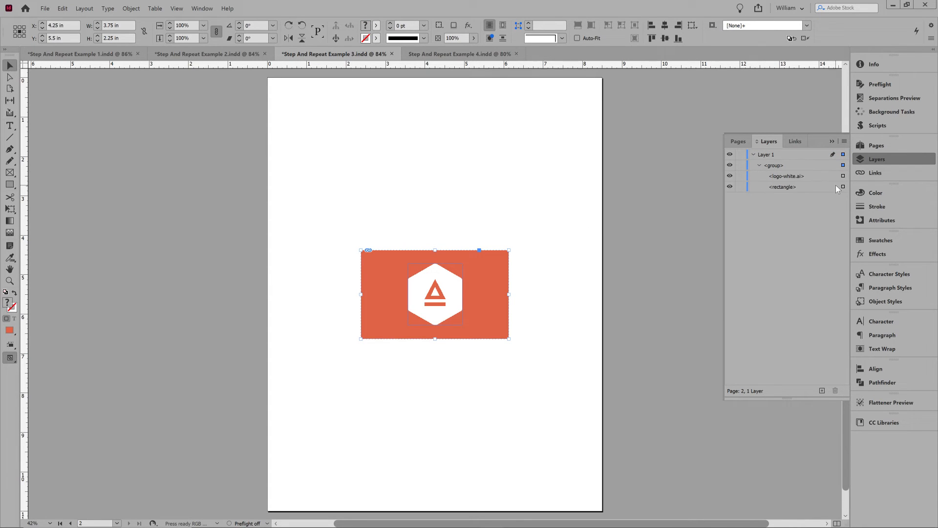
Step: Duplicate the orange background rectangle in place outside the group on page 2 and set the copy's fill to [None]
{"action": "left_click", "coordinate": [843, 188]}
{"action": "key", "text": "ctrl+c"}
{"action": "key", "text": "ctrl+alt+shift+v"}
{"action": "left_click", "coordinate": [874, 240]}
{"action": "left_click", "coordinate": [746, 267]}
{"action": "left_click", "coordinate": [877, 159]}
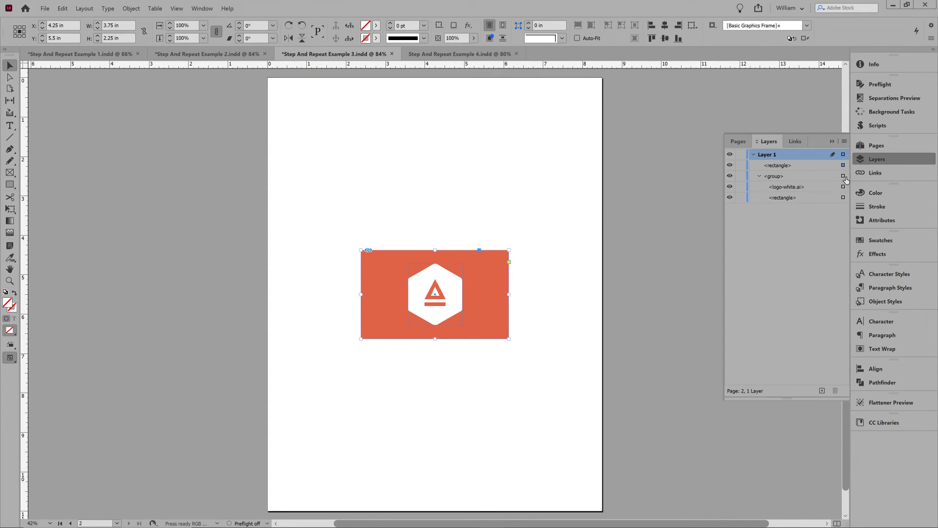
Step: Return to page 1 and run the Step And Repeat script on the prepared card with no gutter
{"action": "key", "text": "shift+Page_Up"}
{"action": "left_click", "coordinate": [874, 126]}
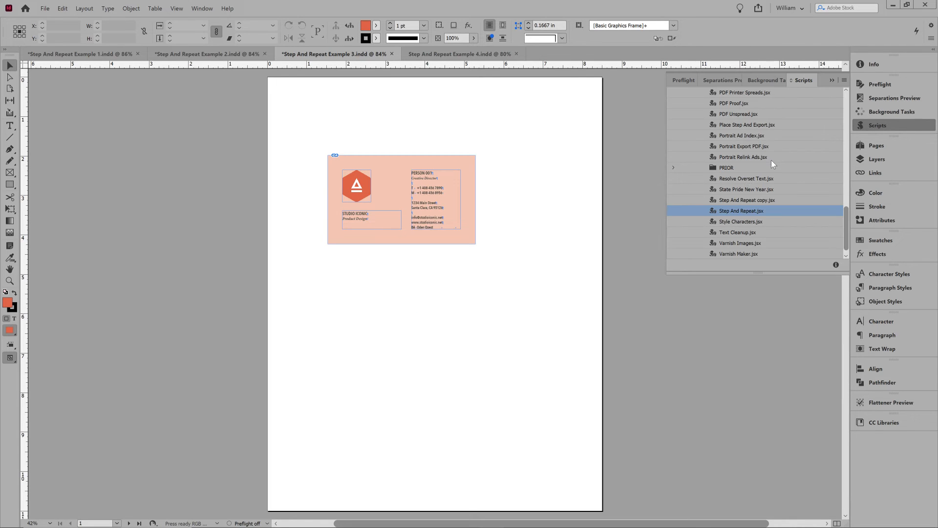
{"action": "double_click", "coordinate": [738, 210]}
{"action": "left_click", "coordinate": [442, 291]}
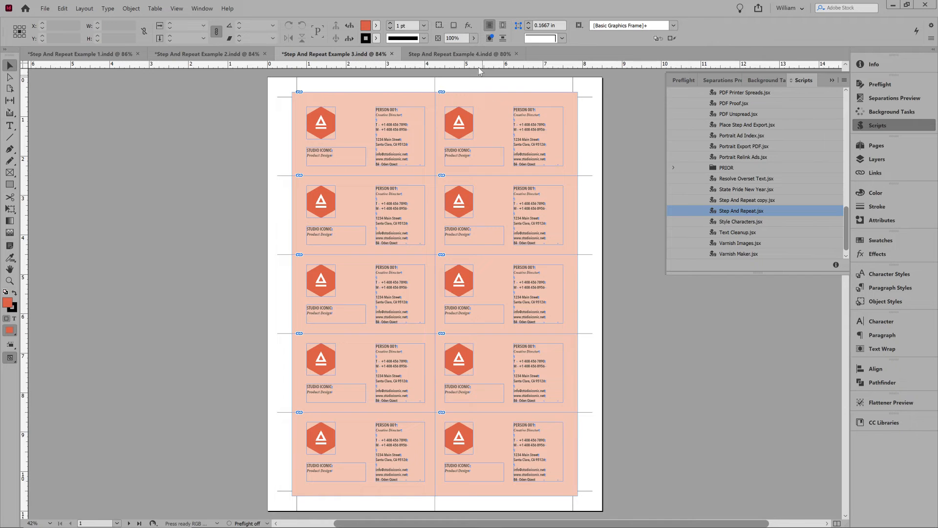
Step: Switch to Step And Repeat Example 4.indd, display its layers, and group all of the card's elements on page 1
{"action": "left_click", "coordinate": [472, 54]}
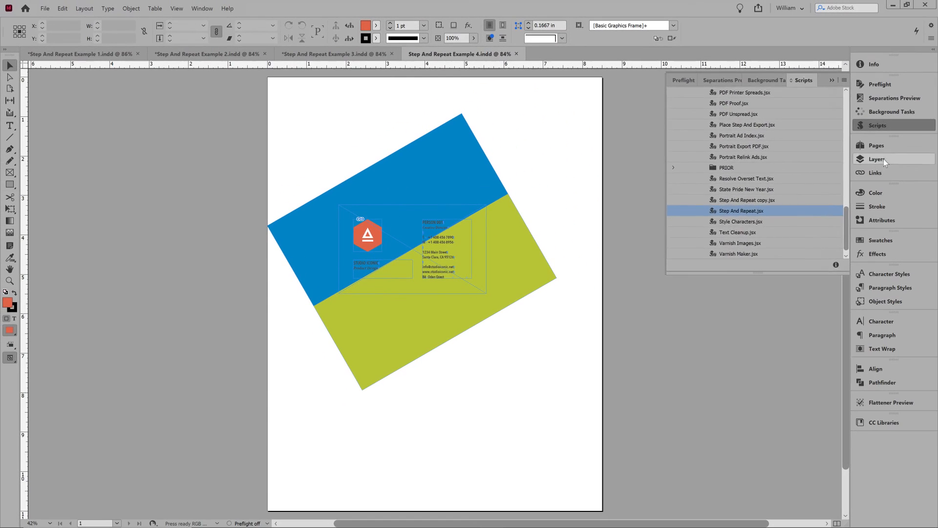
{"action": "left_click", "coordinate": [883, 159]}
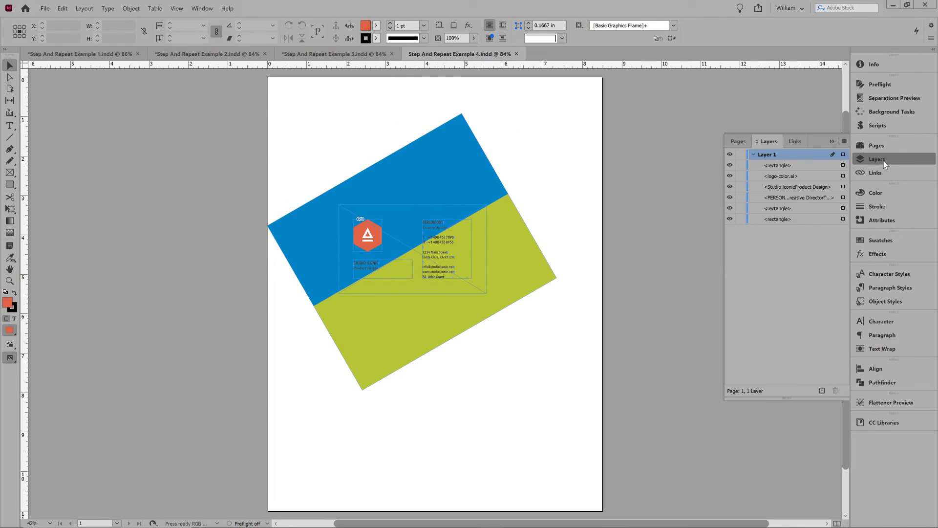
{"action": "key", "text": "ctrl+a"}
{"action": "key", "text": "ctrl+g"}
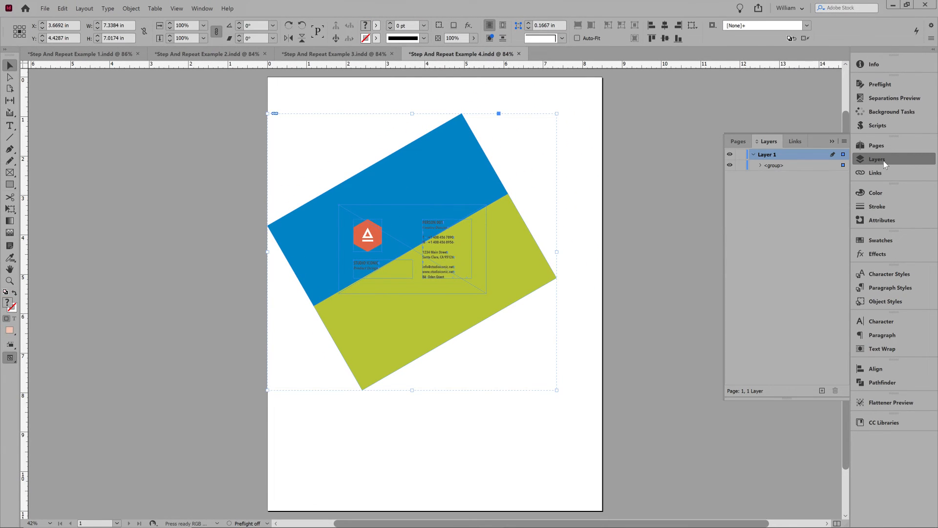
{"action": "left_click", "coordinate": [760, 166]}
Step: Move the unfilled rectangle out of the group, then cut the group and paste it into that rectangle
{"action": "left_click", "coordinate": [843, 176]}
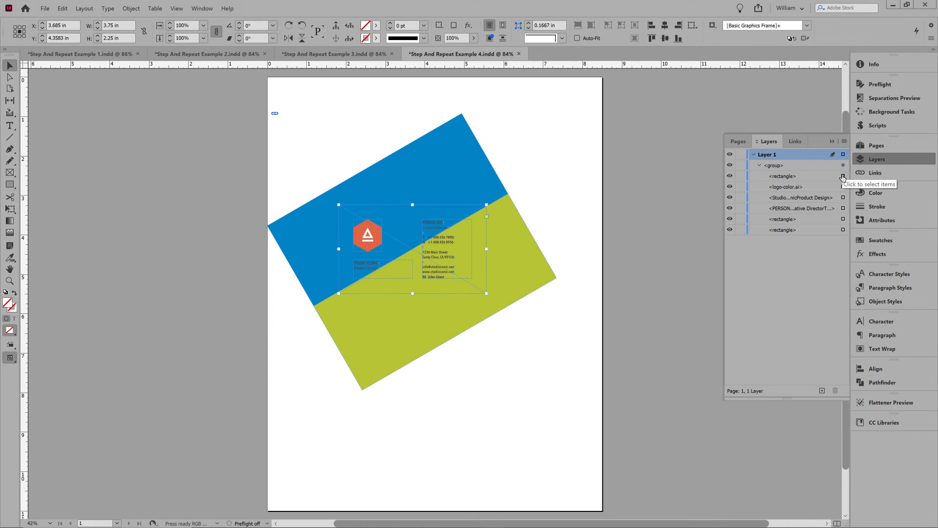
{"action": "left_click_drag", "start_coordinate": [789, 176], "coordinate": [788, 162]}
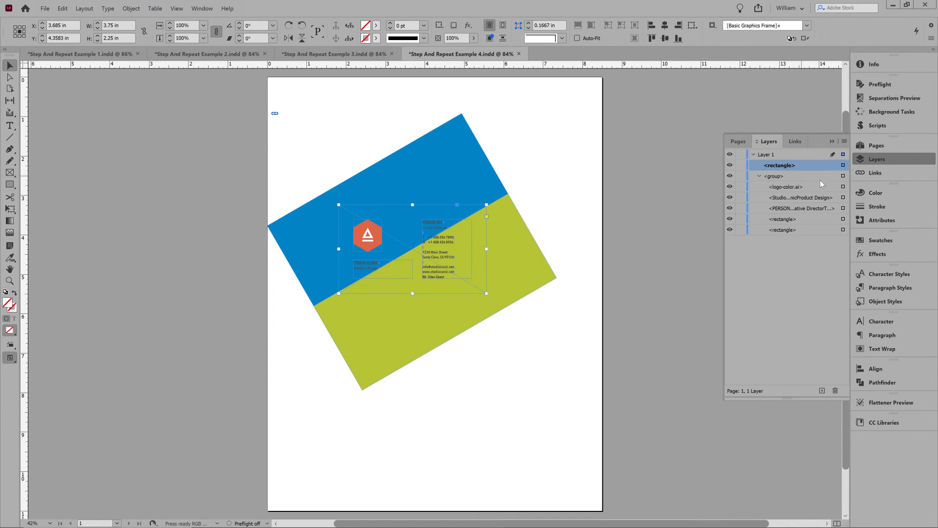
{"action": "left_click", "coordinate": [843, 176]}
{"action": "key", "text": "Delete"}
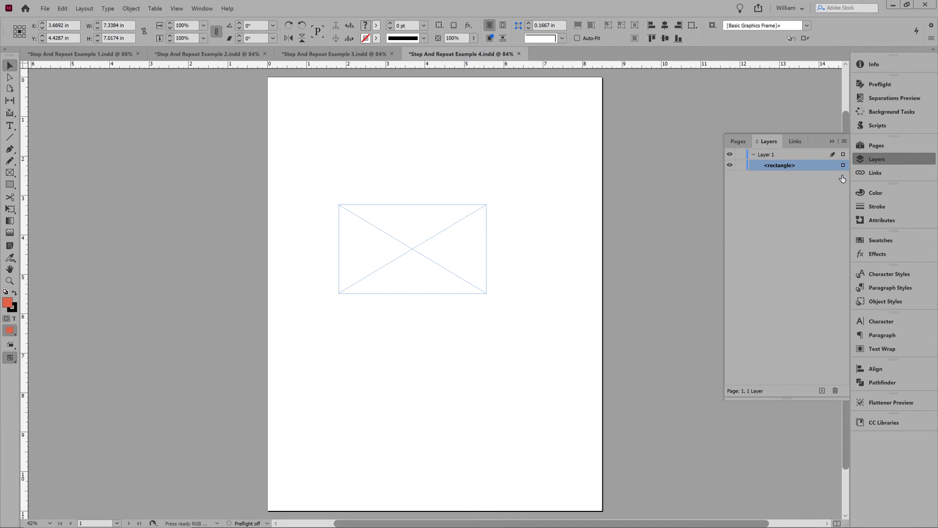
{"action": "left_click", "coordinate": [843, 165]}
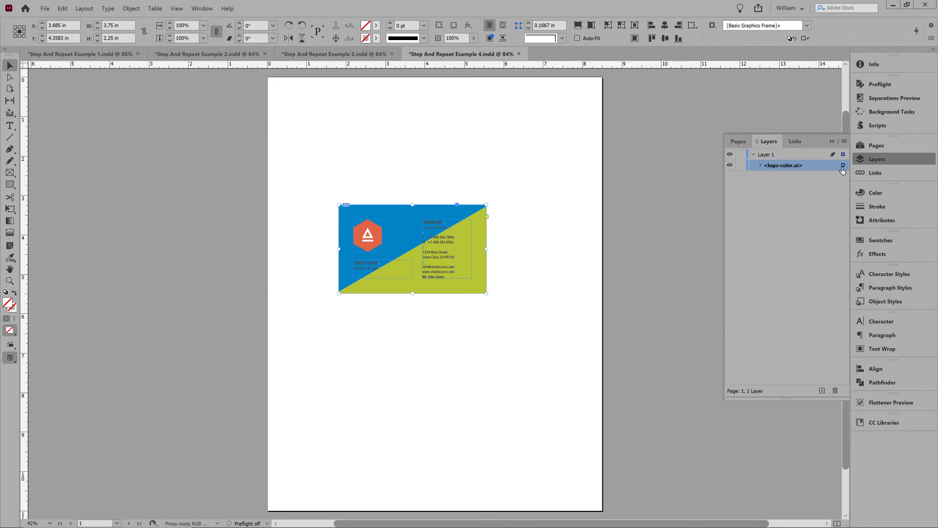
Step: Run the Step And Repeat script on the blue and green card with no gutter, and undo the resulting layout
{"action": "left_click", "coordinate": [885, 125]}
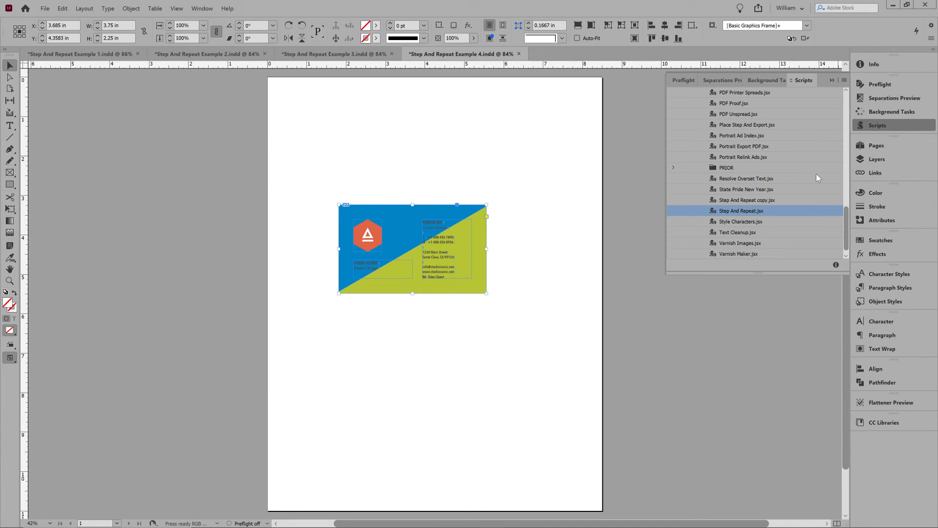
{"action": "double_click", "coordinate": [742, 211]}
{"action": "left_click", "coordinate": [447, 292]}
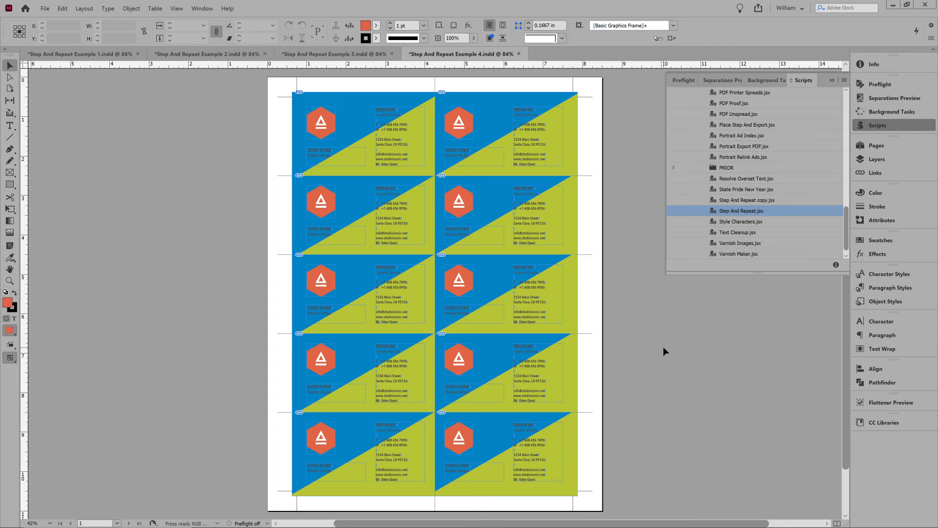
{"action": "left_click", "coordinate": [62, 9]}
{"action": "left_click", "coordinate": [78, 15]}
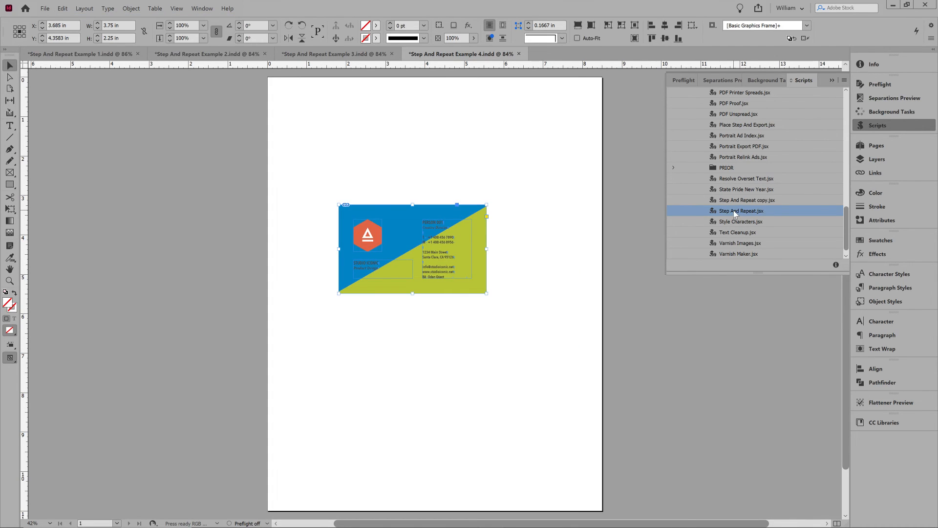
Step: Run the Step And Repeat script on the blue and green card with a gutter of .25 in
{"action": "double_click", "coordinate": [736, 213]}
{"action": "left_click", "coordinate": [446, 227]}
{"action": "type", "text": ".25"}
{"action": "left_click", "coordinate": [446, 293]}
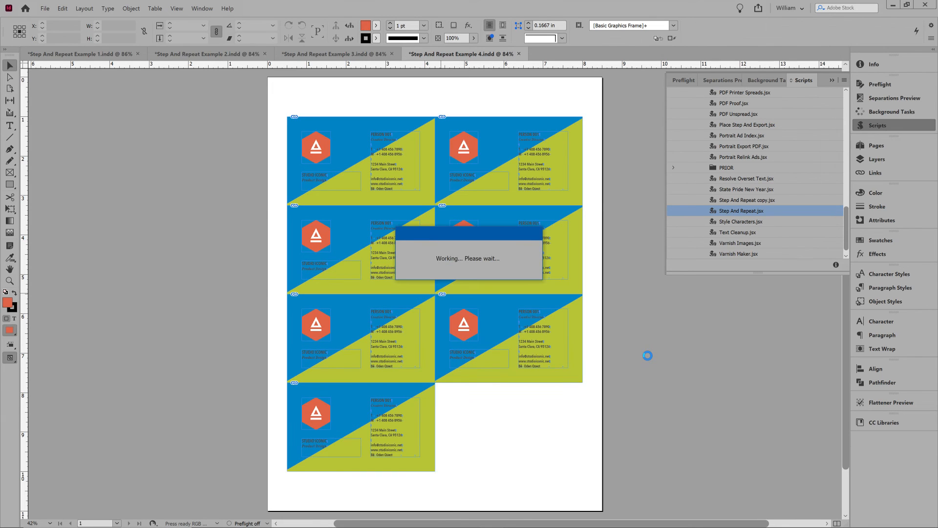